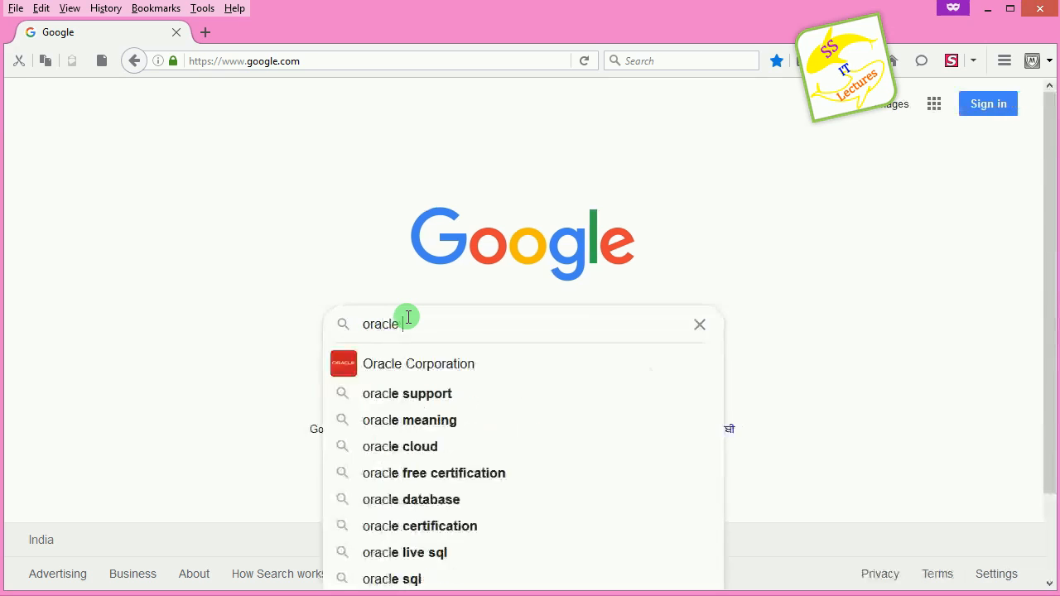
Step: Search Google for 'oracle database download' and open Oracle's Database Software Downloads result in a new tab
{"action": "type", "text": "nload"}
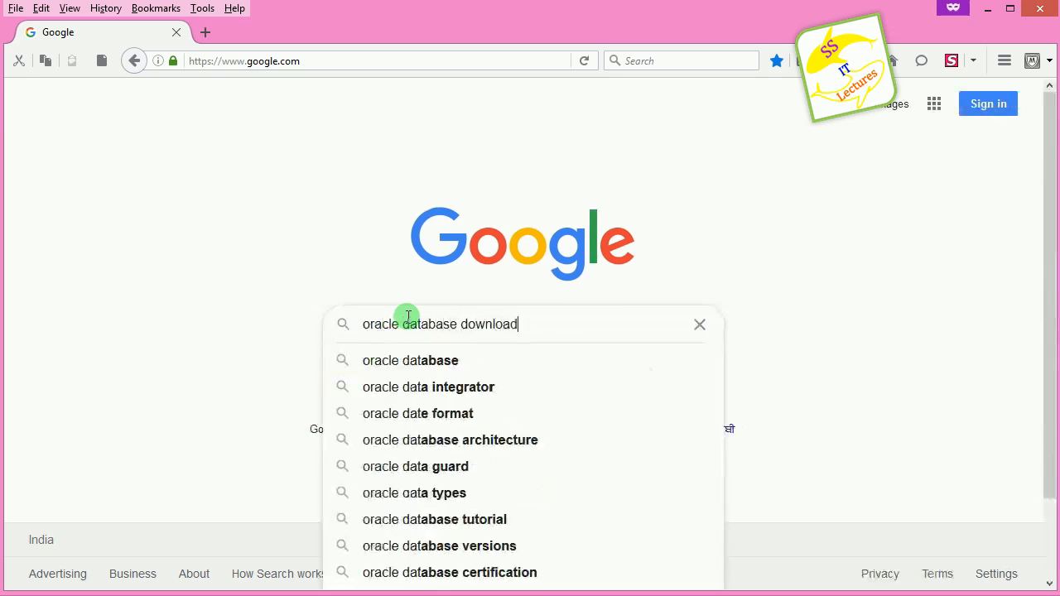
{"action": "key", "text": "Return"}
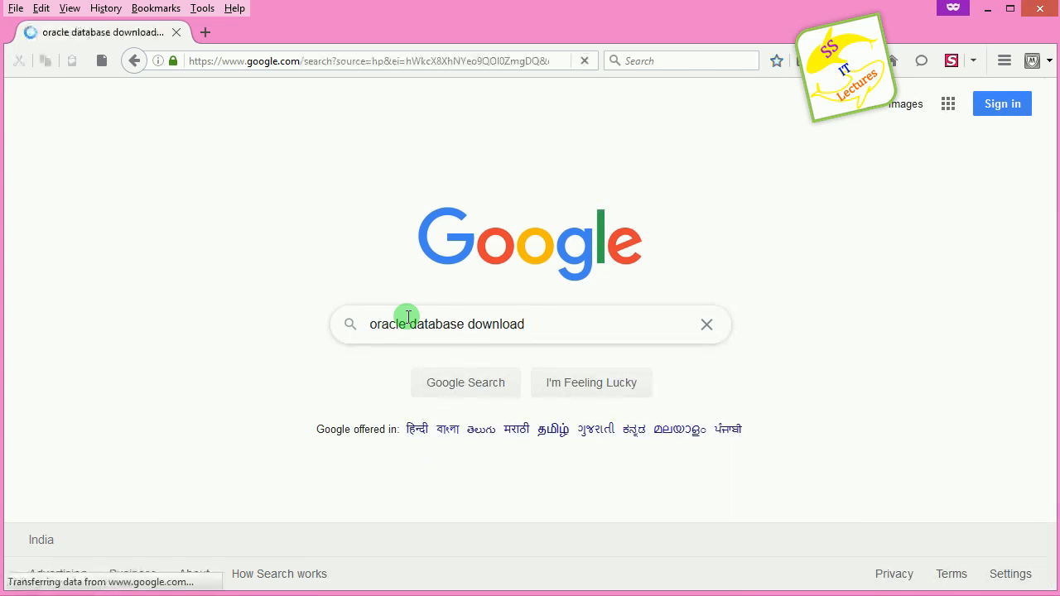
{"action": "right_click", "coordinate": [475, 262]}
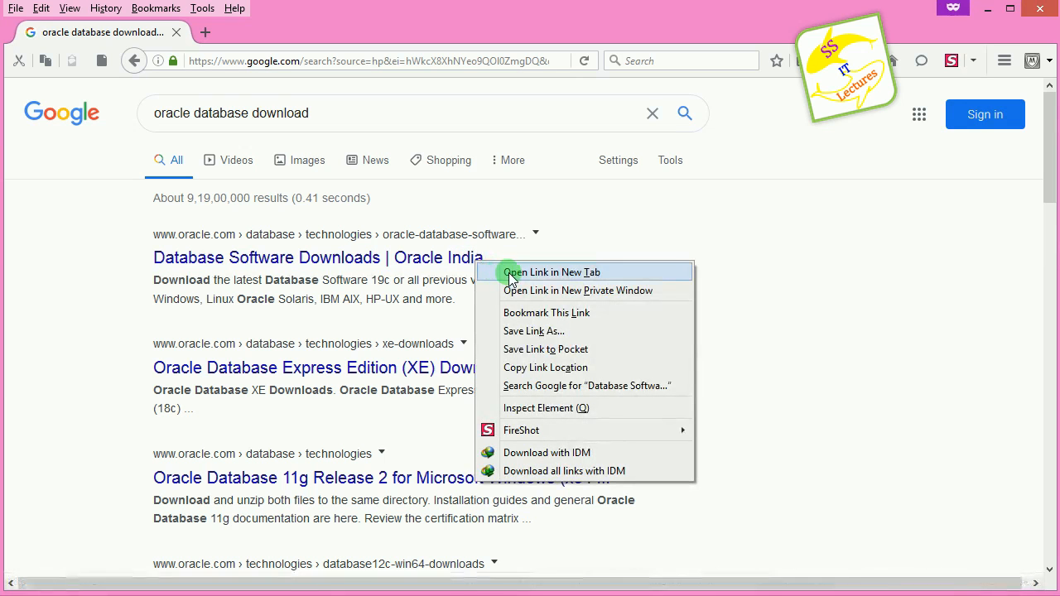
{"action": "left_click", "coordinate": [497, 273]}
{"action": "left_click", "coordinate": [274, 35]}
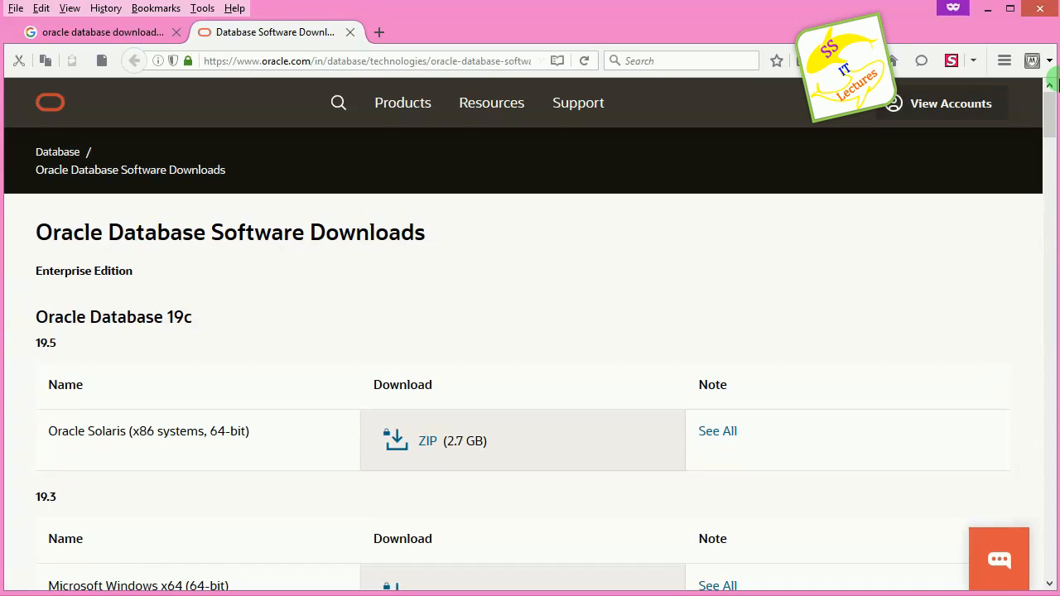
Step: Scroll to Express Edition and open the 11g Release 2 for Windows 64 link in a new tab
{"action": "left_click", "coordinate": [1050, 203]}
{"action": "left_click_drag", "start_coordinate": [1050, 208], "coordinate": [1050, 534]}
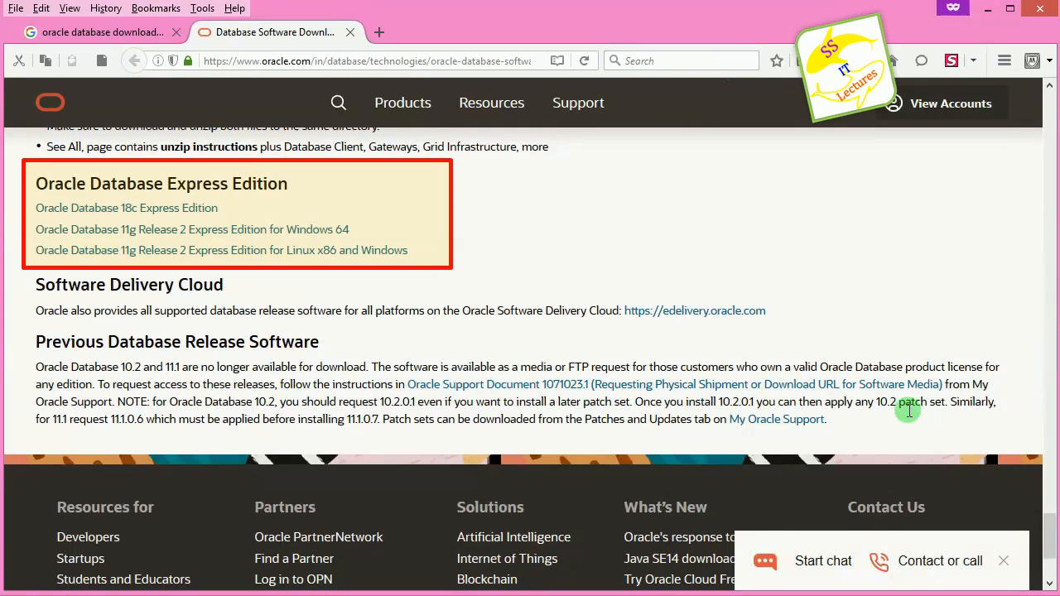
{"action": "right_click", "coordinate": [336, 235]}
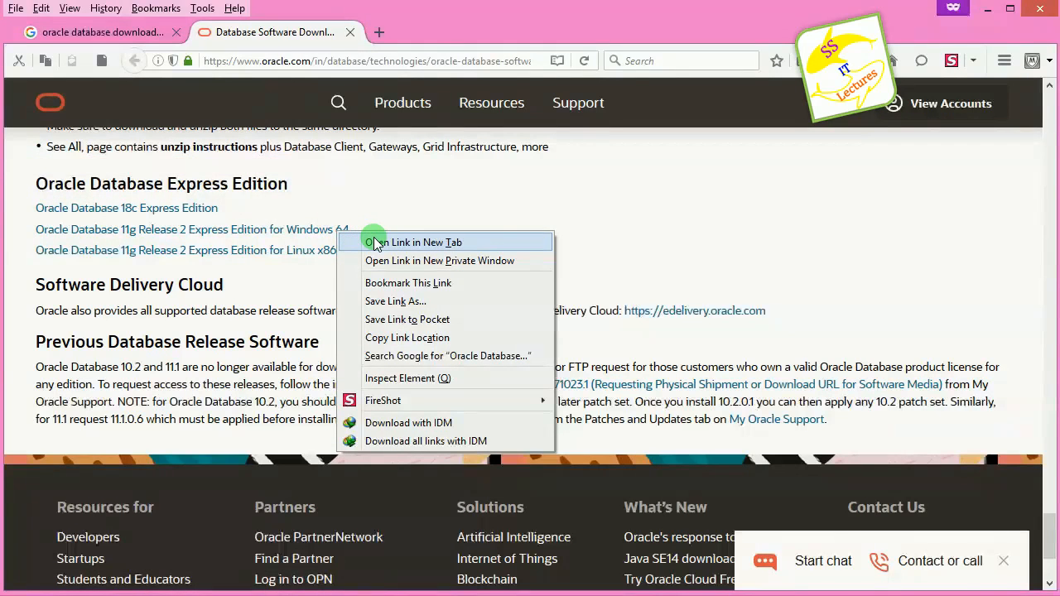
{"action": "left_click", "coordinate": [374, 243]}
{"action": "left_click", "coordinate": [439, 31]}
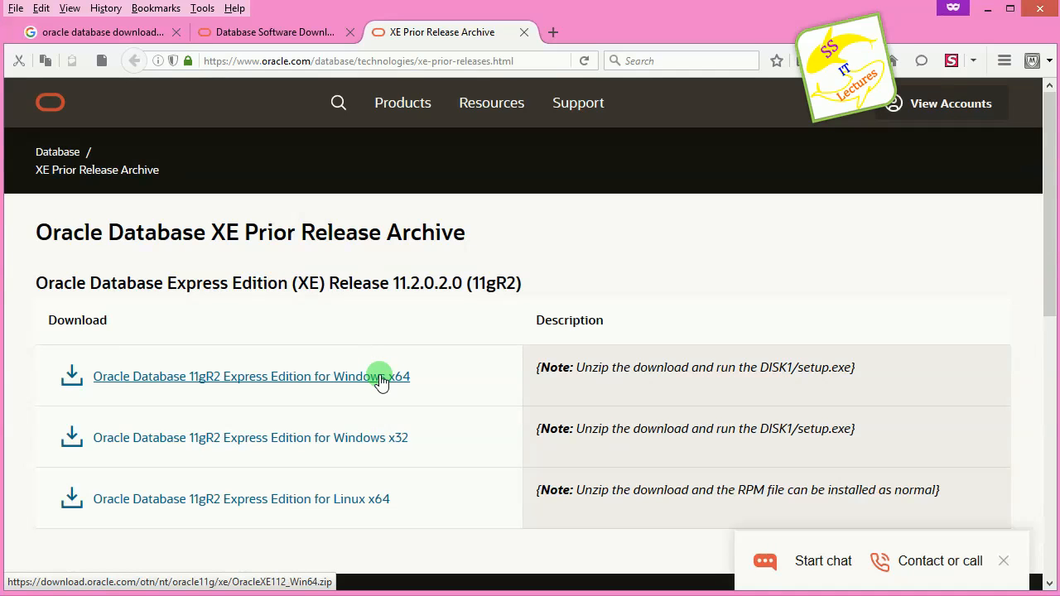
Step: Start downloading Oracle Database 11gR2 Express Edition for Windows x64
{"action": "left_click", "coordinate": [381, 378]}
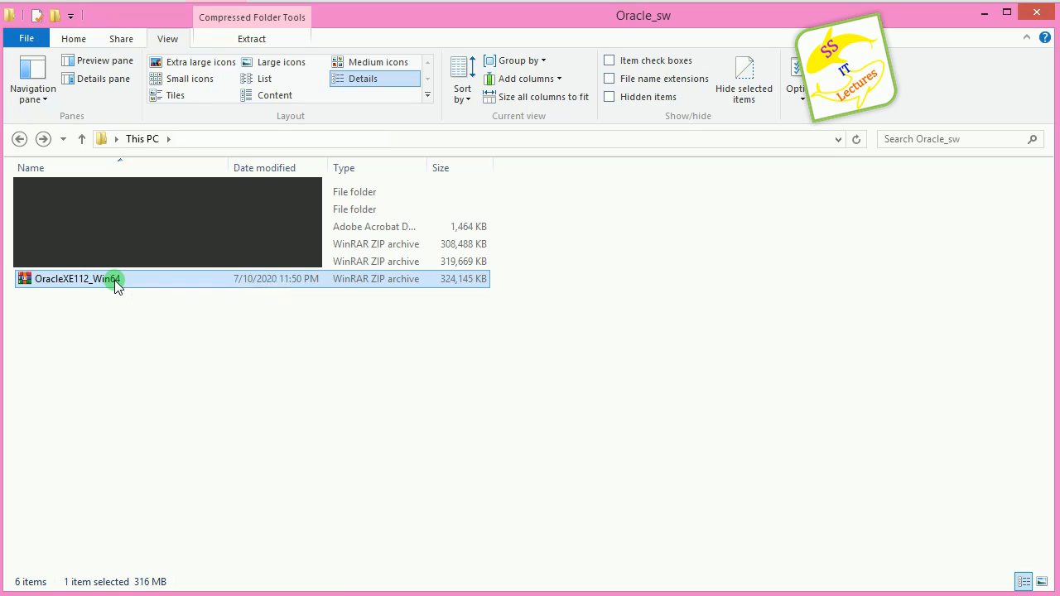
Step: Extract the OracleXE112_Win64 archive into an OracleXE112_Win64 folder
{"action": "right_click", "coordinate": [114, 279]}
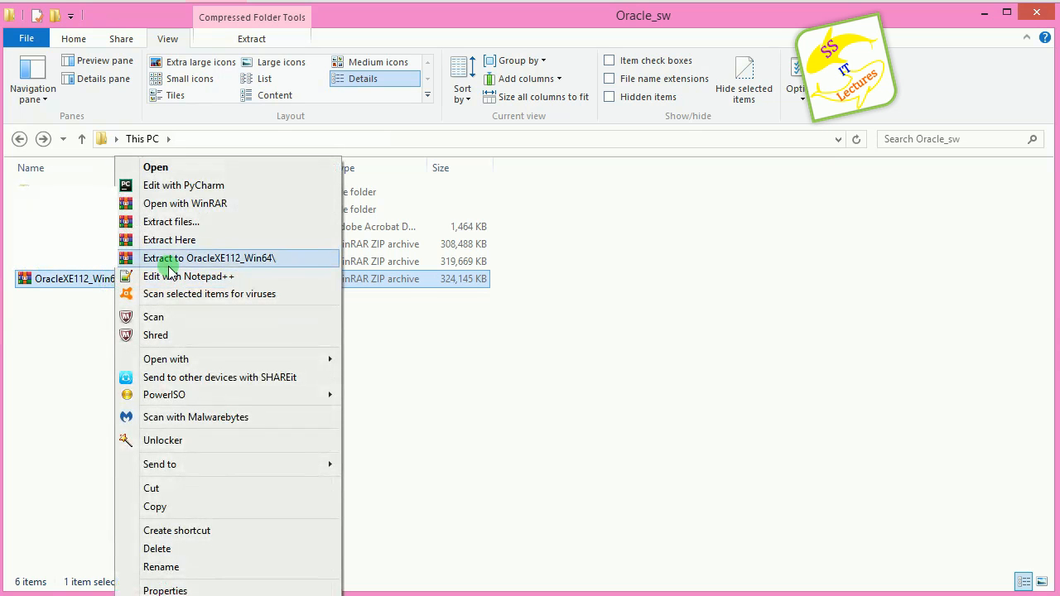
{"action": "left_click", "coordinate": [276, 260]}
{"action": "left_click", "coordinate": [47, 319]}
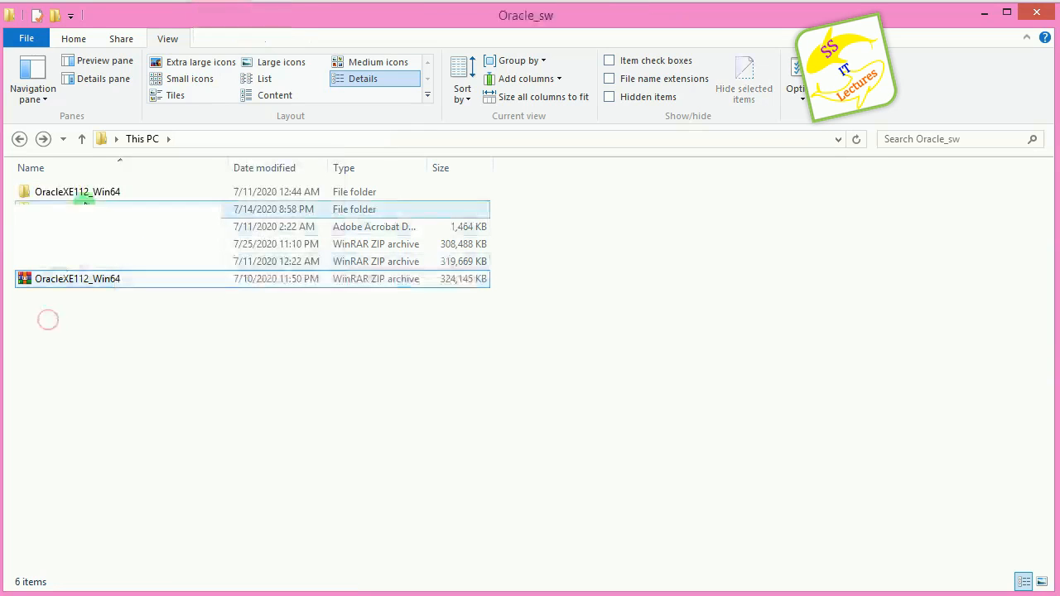
Step: Open the extracted folder's DISK1 subfolder and select the setup application
{"action": "double_click", "coordinate": [90, 197]}
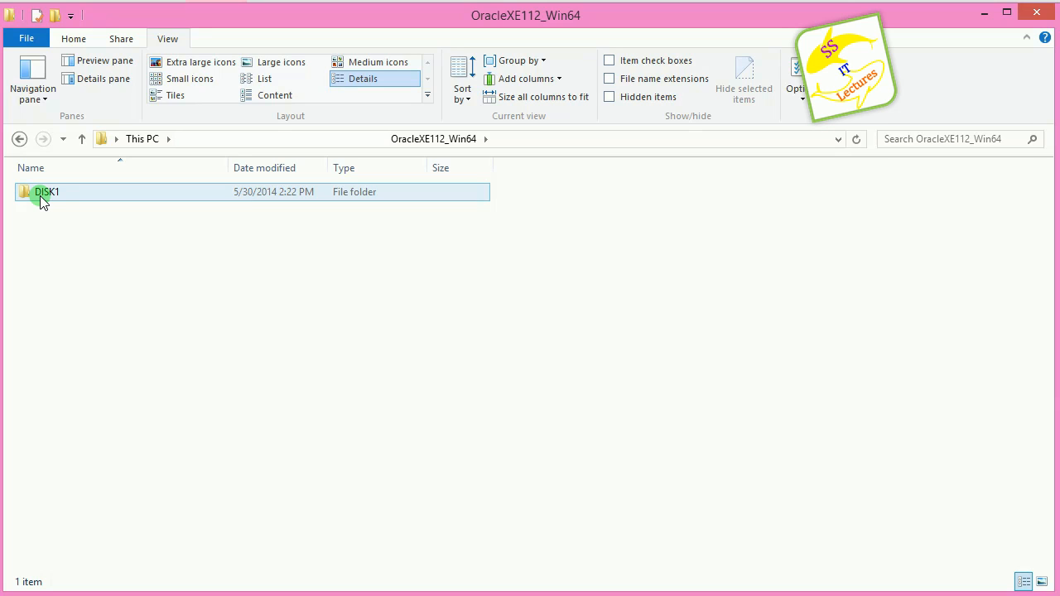
{"action": "double_click", "coordinate": [43, 197]}
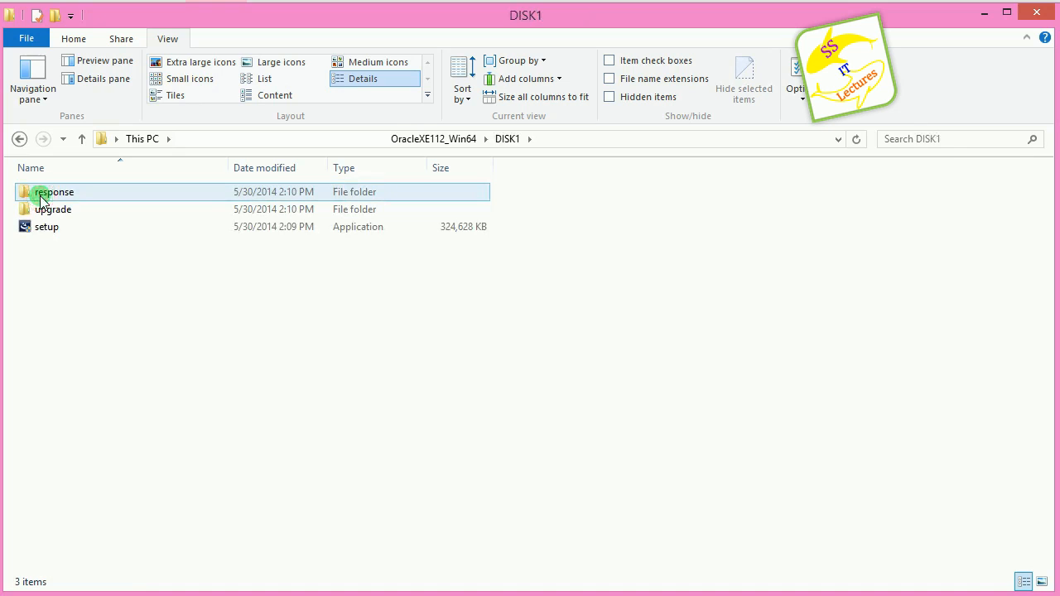
{"action": "left_click", "coordinate": [41, 210]}
{"action": "left_click", "coordinate": [44, 230]}
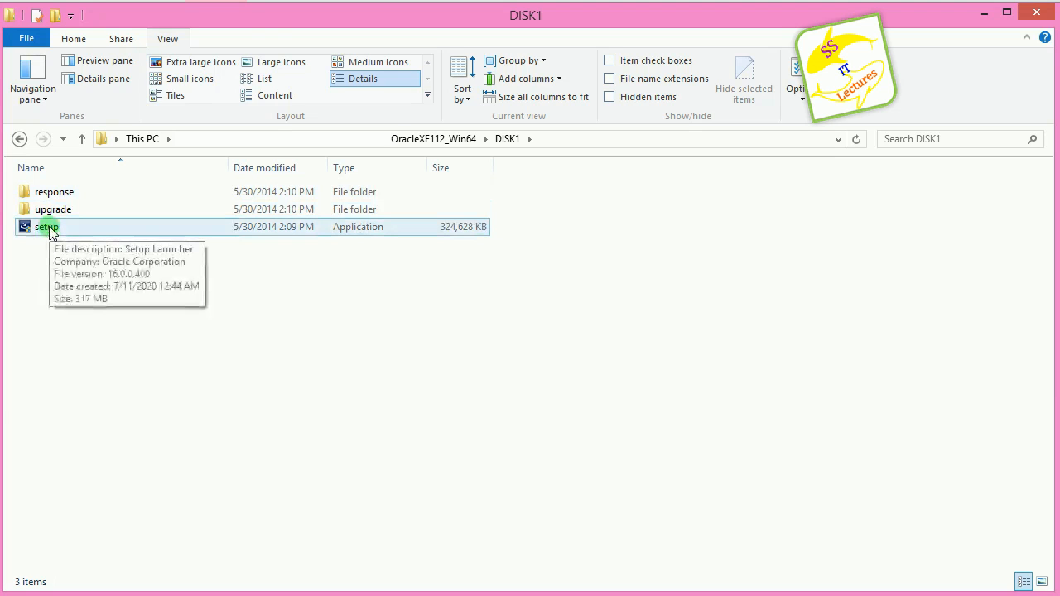
{"action": "left_click", "coordinate": [48, 230]}
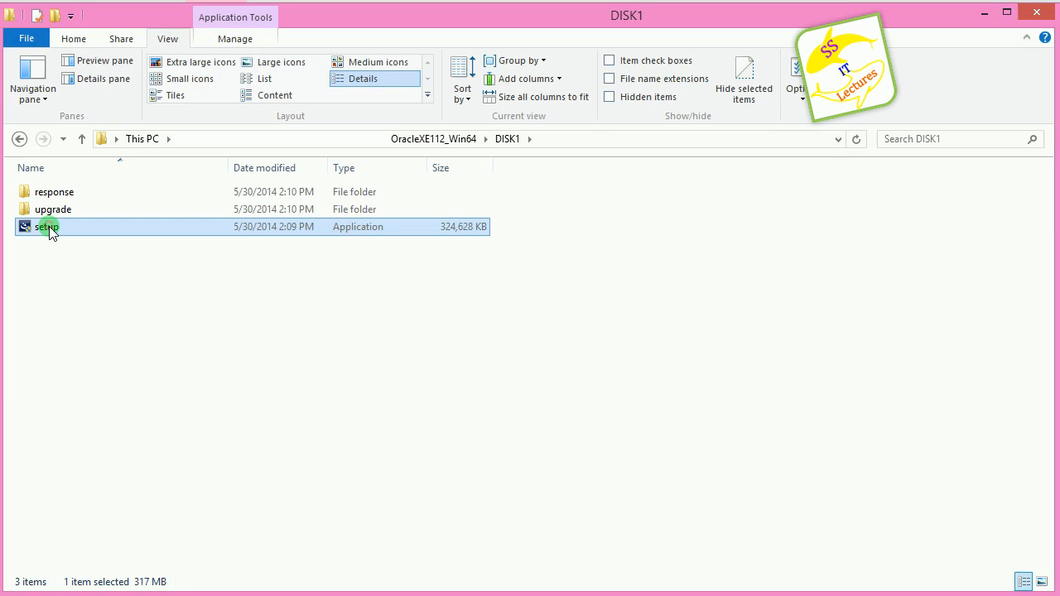
Step: Run setup, pass the welcome page and accept the license agreement terms
{"action": "double_click", "coordinate": [49, 230]}
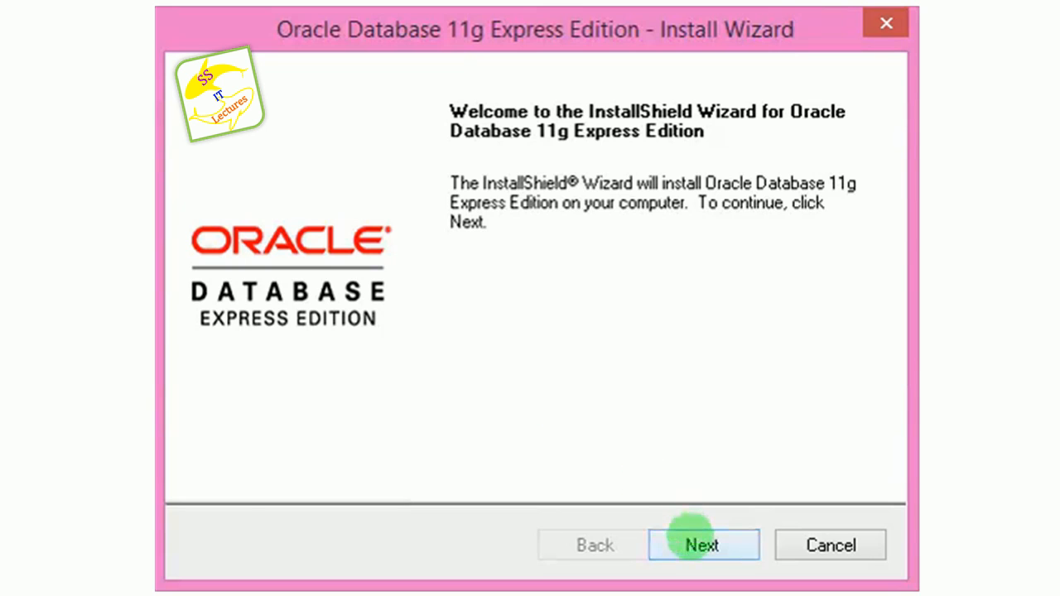
{"action": "left_click", "coordinate": [692, 534]}
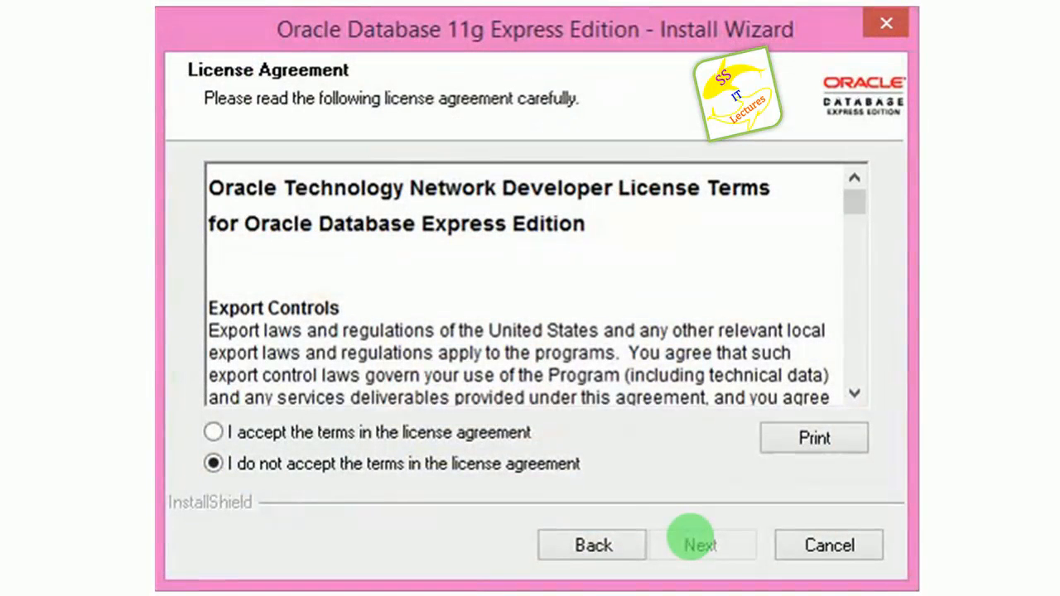
{"action": "left_click", "coordinate": [473, 436]}
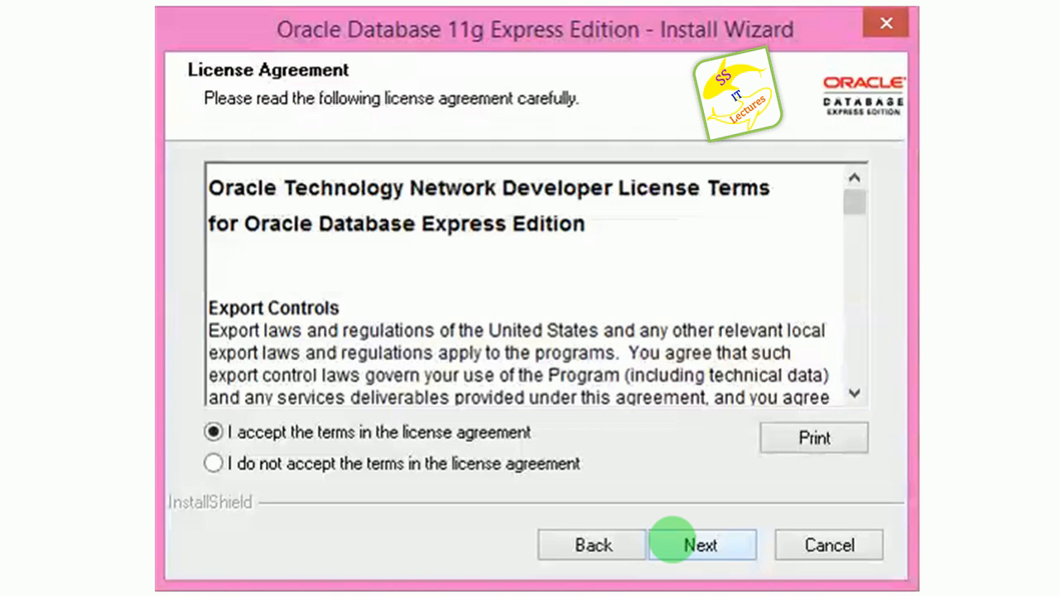
{"action": "left_click", "coordinate": [672, 544]}
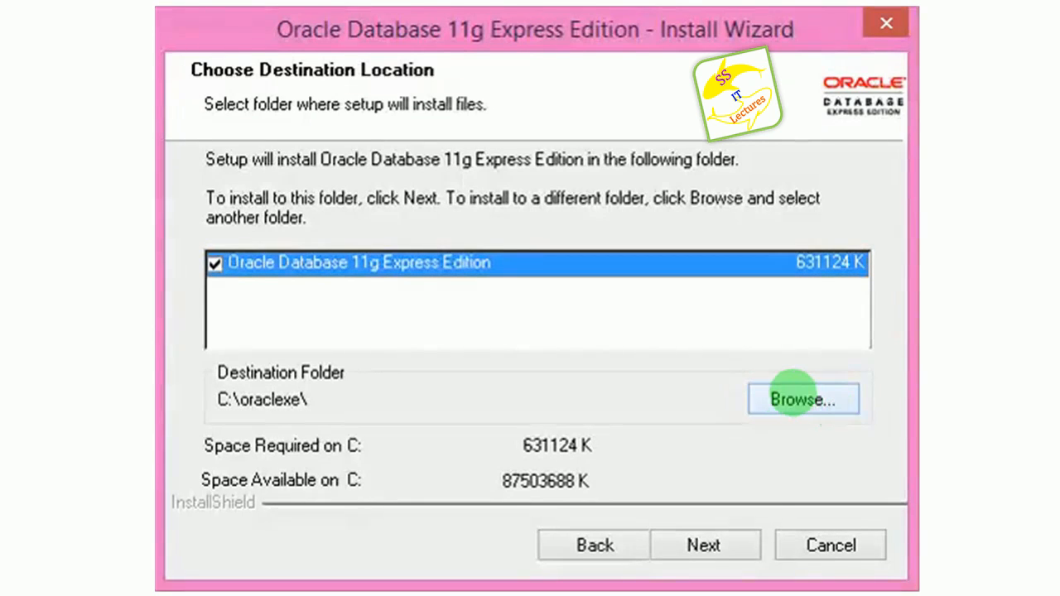
Step: Change the install path from C:\oraclexe to E:\oracle11gxe in the Browse dialog
{"action": "left_click", "coordinate": [793, 392]}
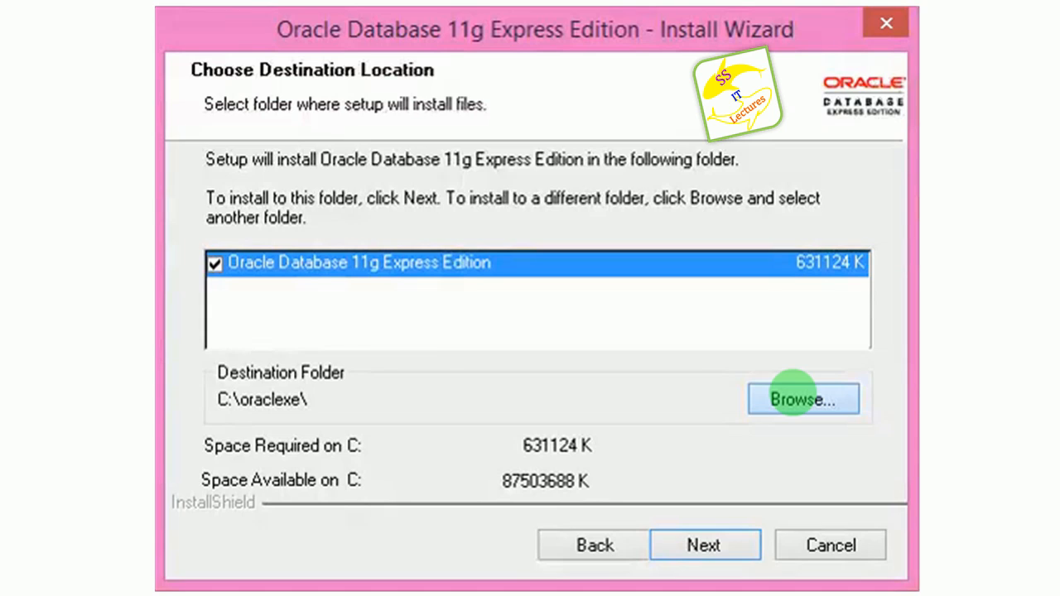
{"action": "left_click", "coordinate": [795, 399]}
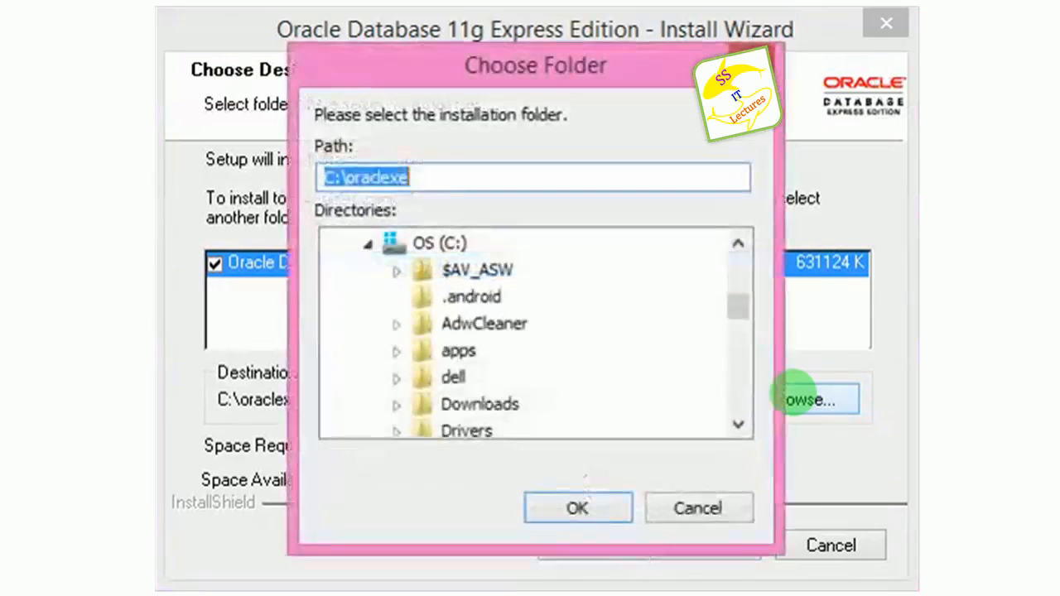
{"action": "left_click", "coordinate": [335, 177]}
{"action": "key", "text": "BackSpace"}
{"action": "type", "text": "E"}
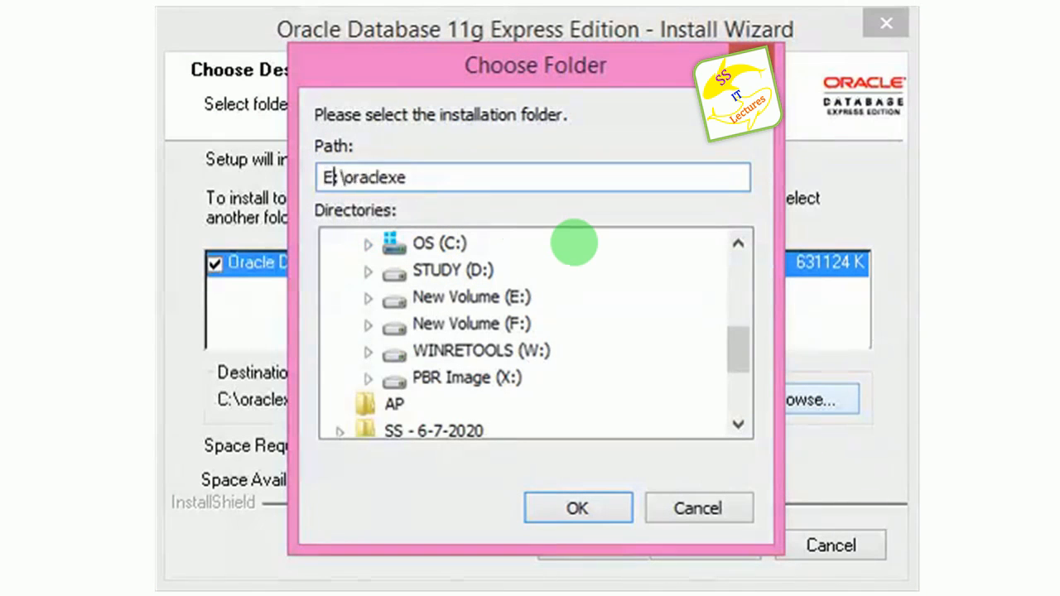
{"action": "key", "text": "Right"}
{"action": "key", "text": "Right"}
{"action": "key", "text": "Right"}
{"action": "key", "text": "Right"}
{"action": "key", "text": "Right"}
{"action": "key", "text": "Right"}
{"action": "key", "text": "Right"}
{"action": "key", "text": "Right"}
{"action": "type", "text": "11g"}
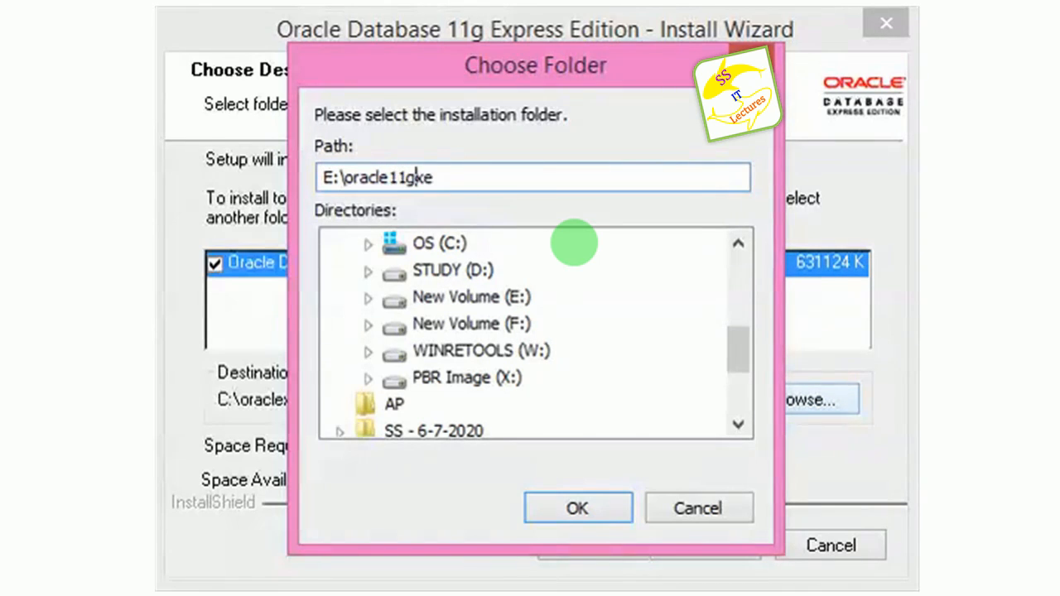
{"action": "left_click", "coordinate": [579, 505]}
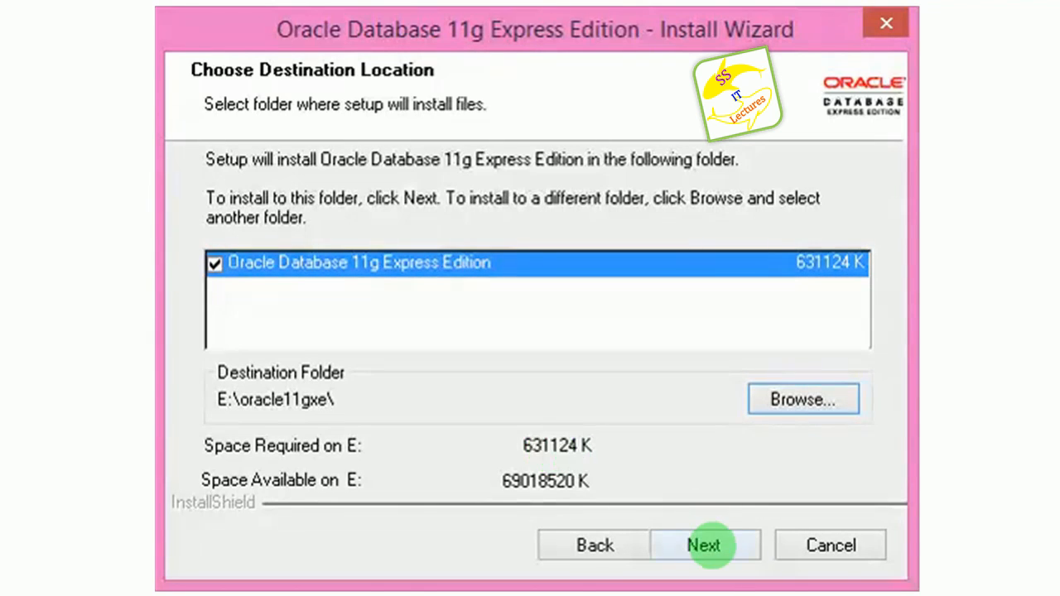
Step: On the password page, enter and confirm a 4-character password for SYS and SYSTEM
{"action": "left_click", "coordinate": [704, 545]}
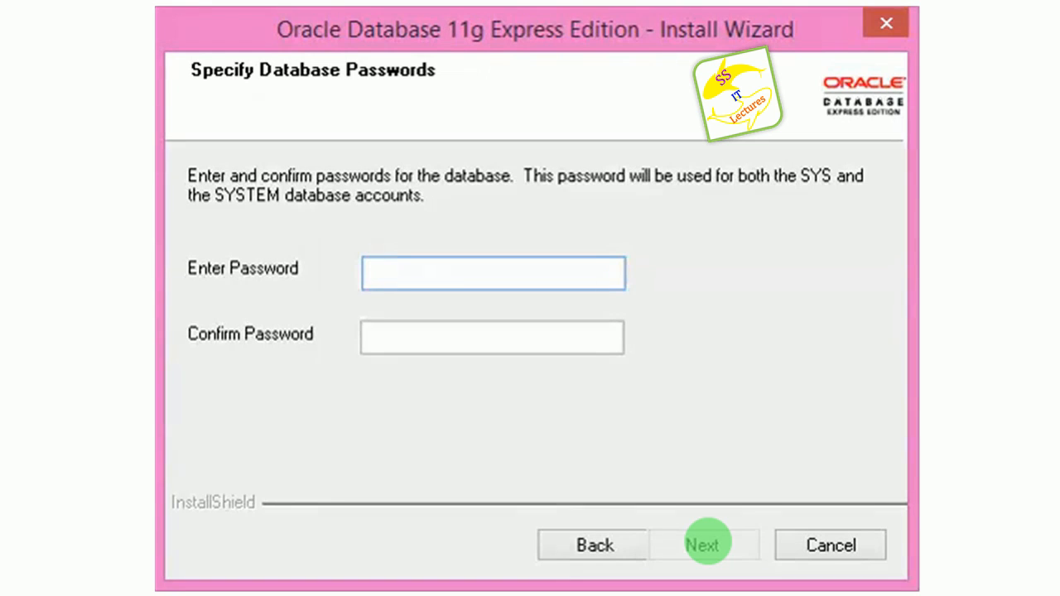
{"action": "type", "text": "syst"}
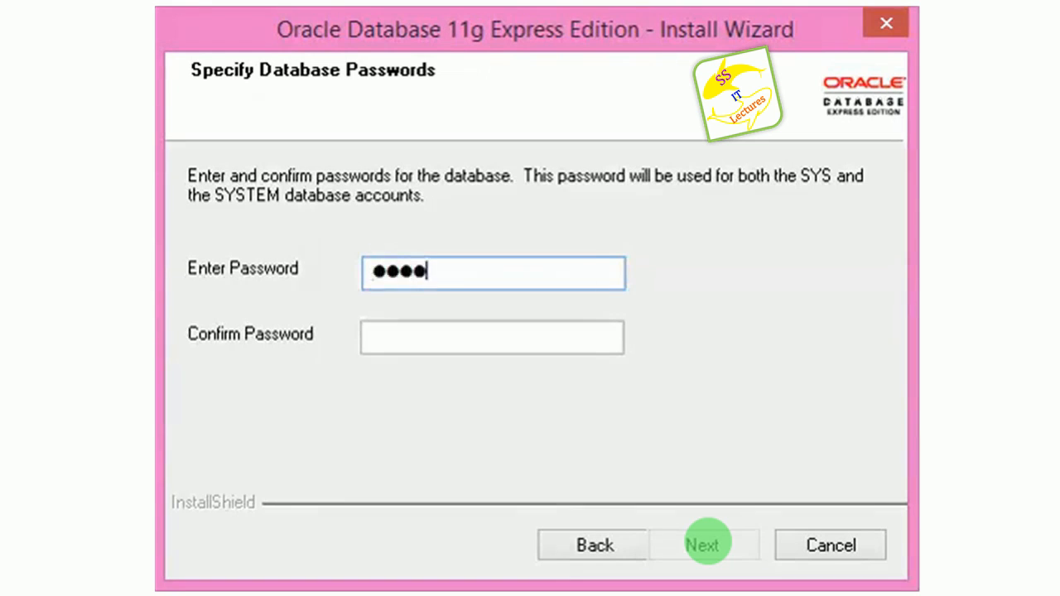
{"action": "key", "text": "Tab"}
{"action": "type", "text": "syst"}
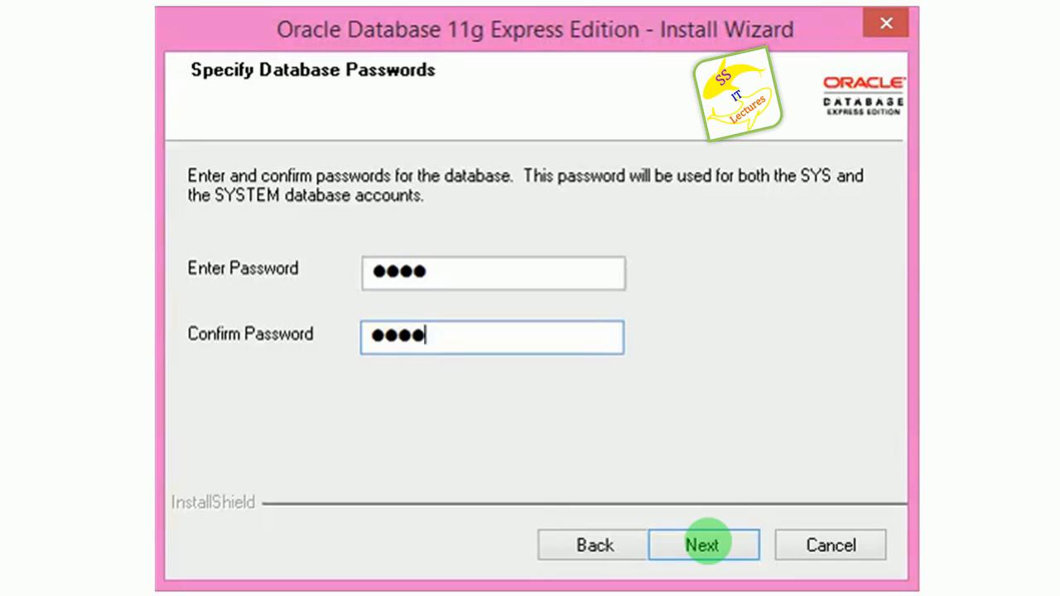
Step: Review the Summary page and begin installing into E:\oracle11gxe\
{"action": "left_click", "coordinate": [704, 538]}
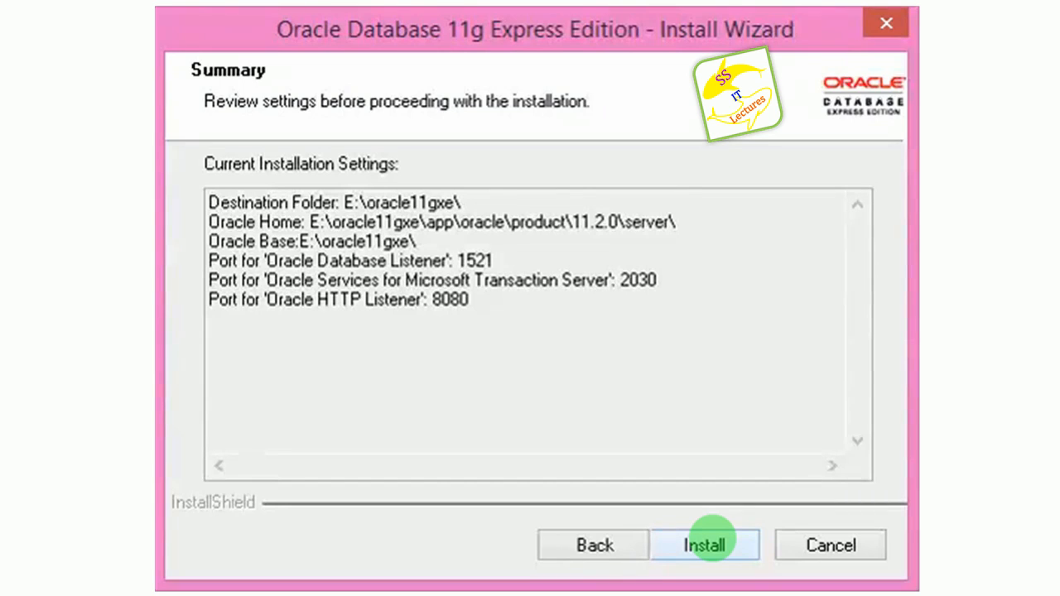
{"action": "left_click", "coordinate": [681, 539]}
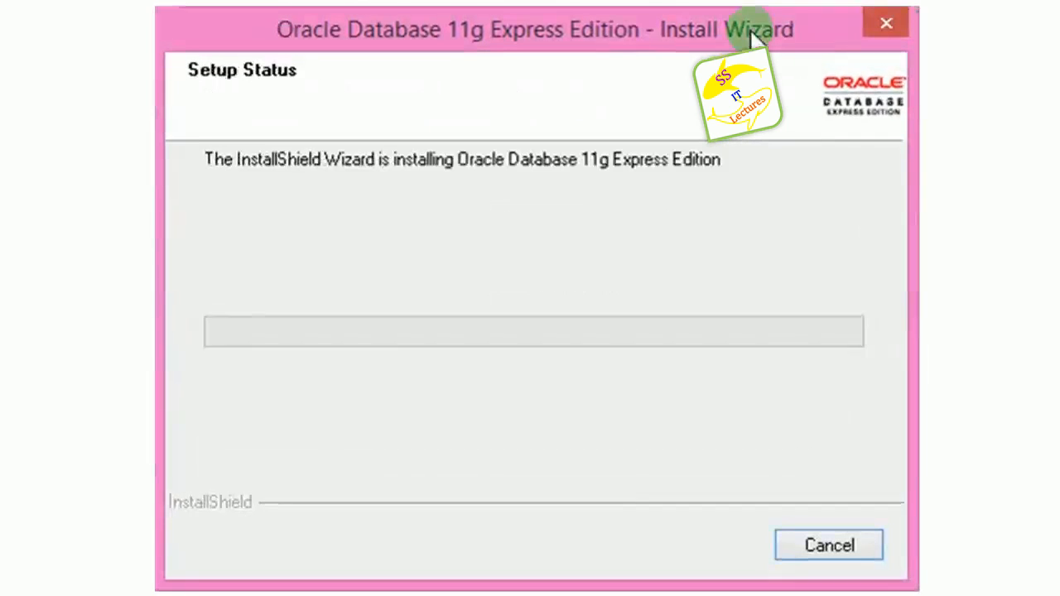